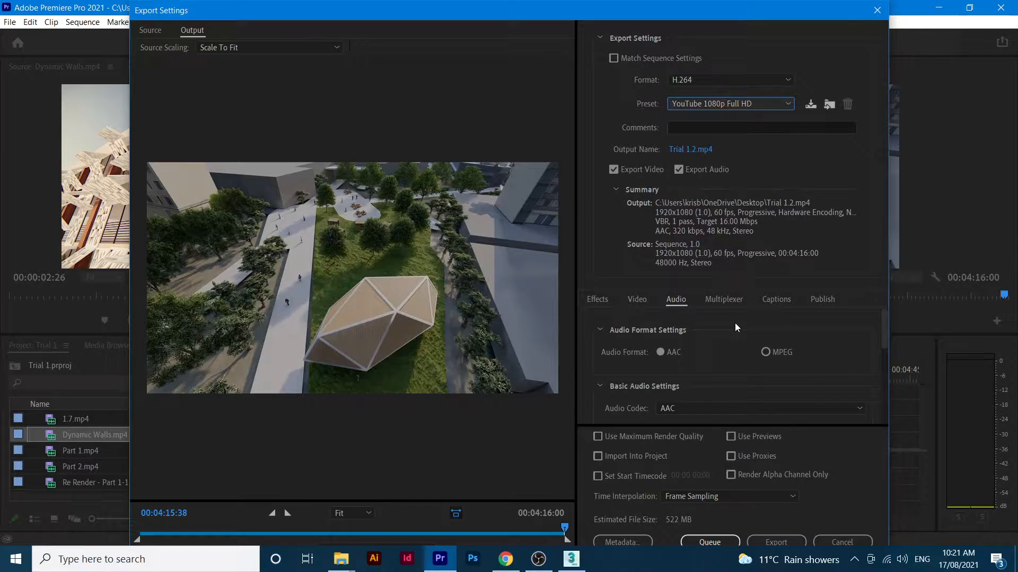
Try exporting the sequence as Trial 1.2.mp4 in H.264 with the YouTube 1080p Full HD preset, then cancel and leave the export settings.
left_click(778, 540)
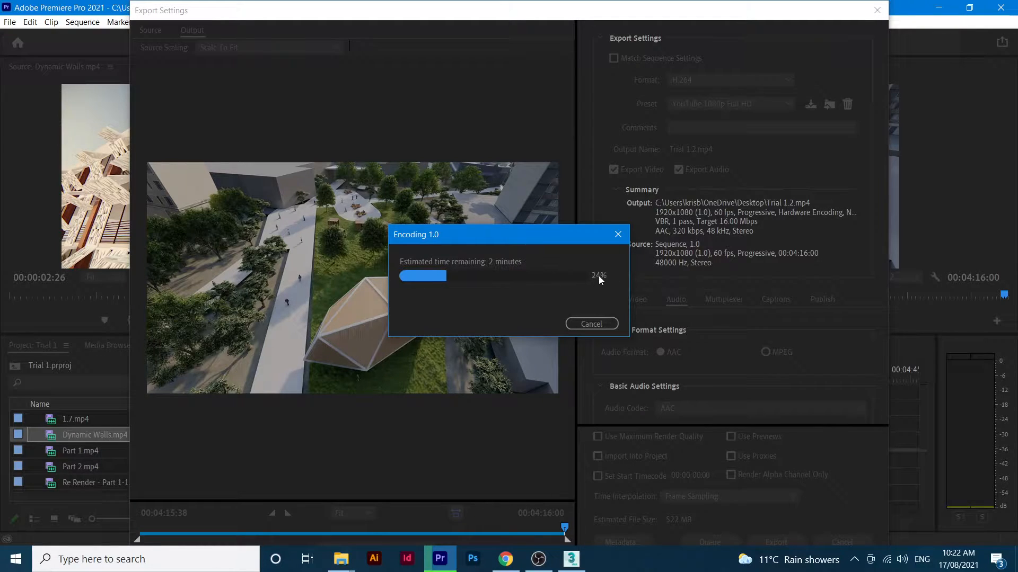
left_click(598, 327)
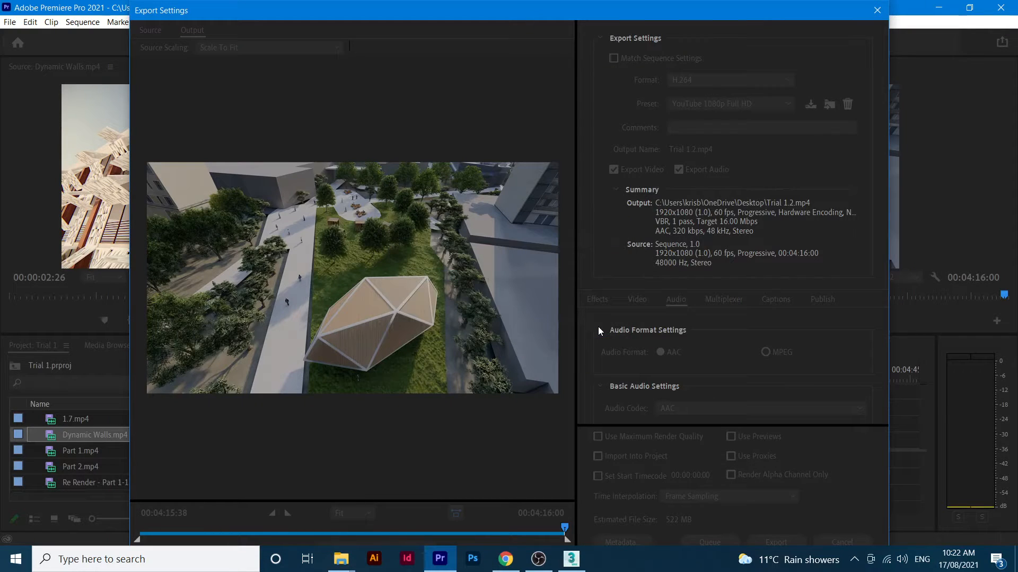
left_click(876, 11)
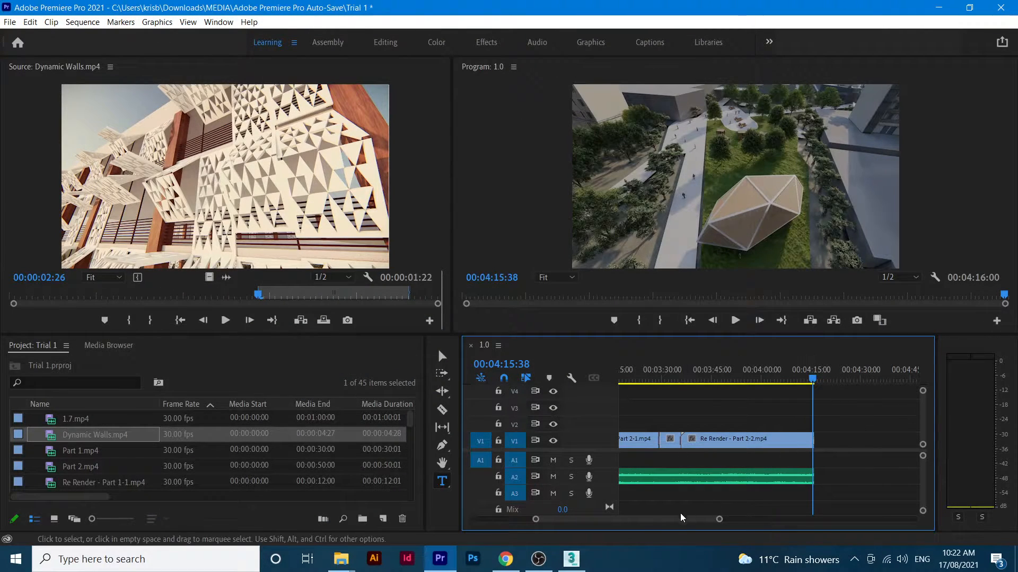
scroll(689, 524, "down", 5)
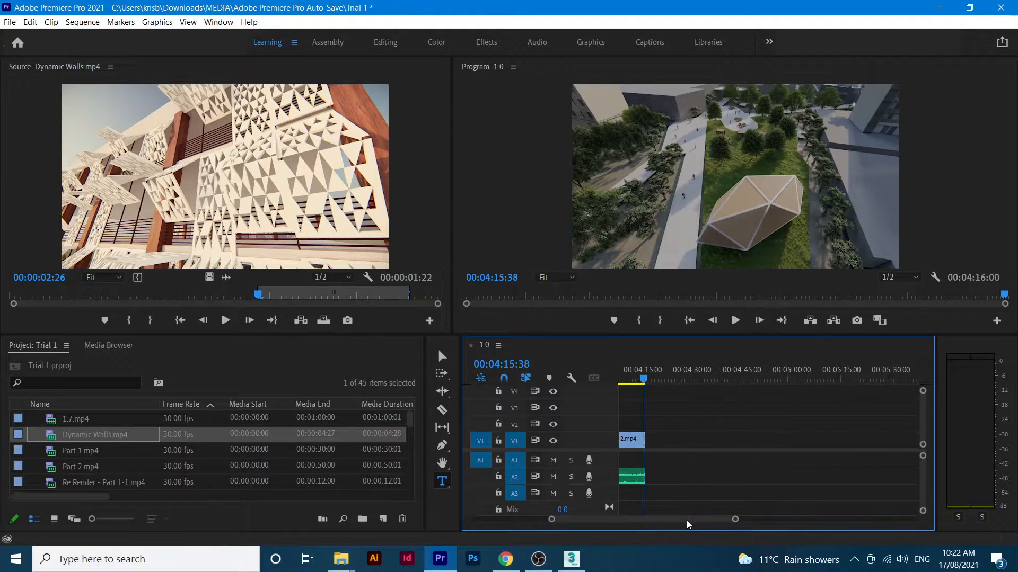
scroll(688, 524, "up", 6)
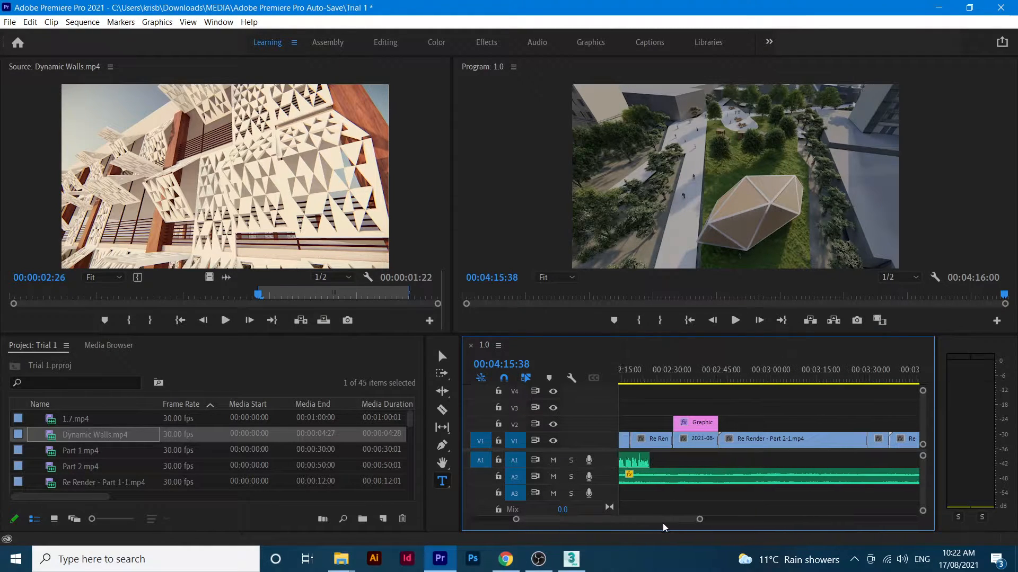
scroll(664, 527, "up", 4)
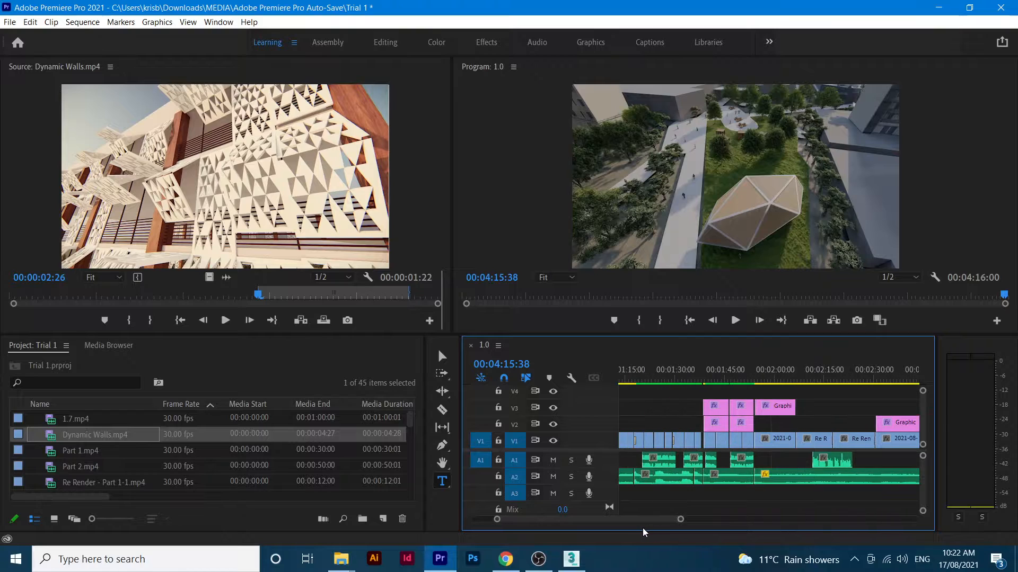
scroll(636, 530, "up", 5)
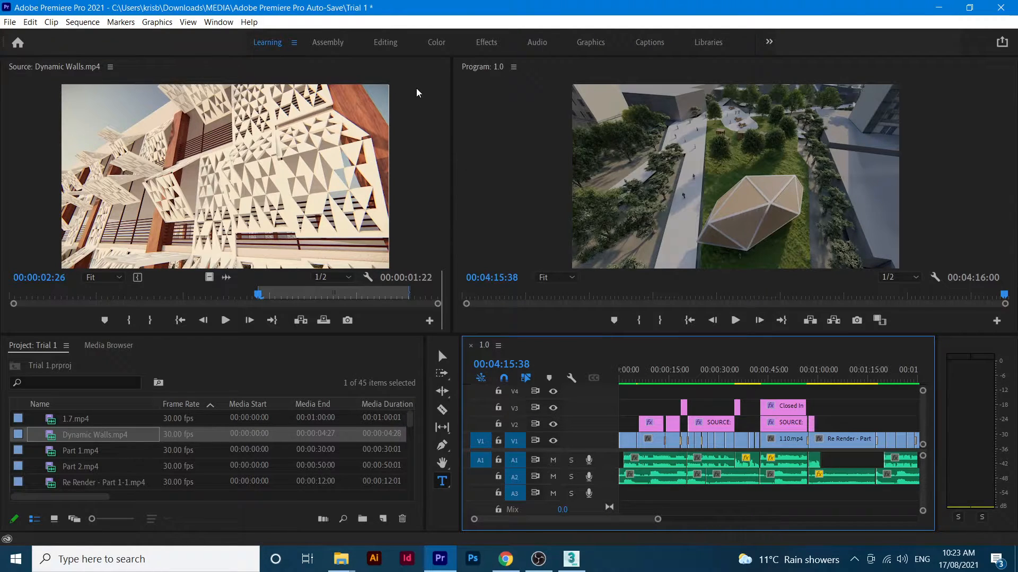
Open the media export settings for sequence 1.0 and look through the available formats and QuickTime presets.
left_click(9, 23)
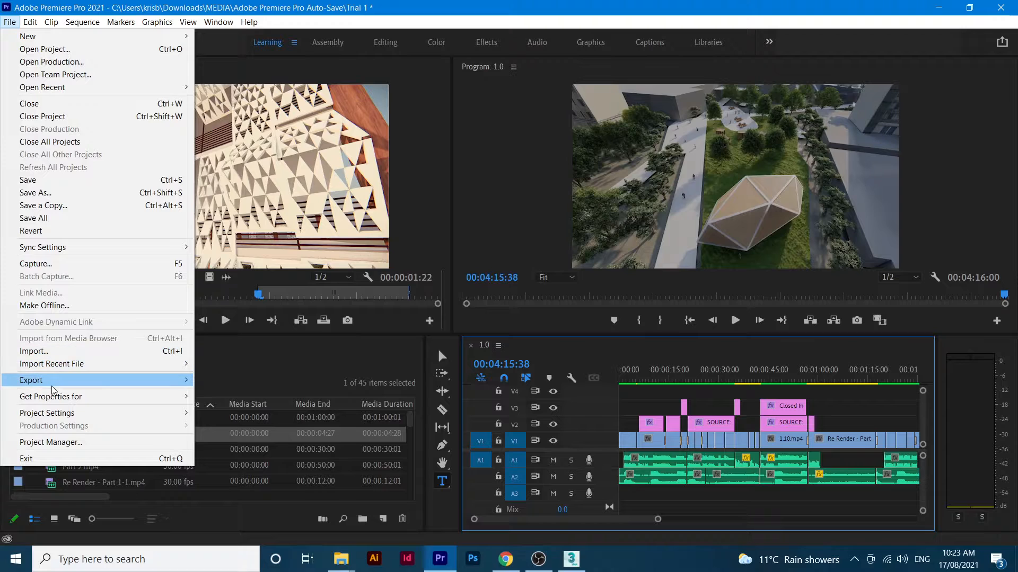
mouse_move(56, 381)
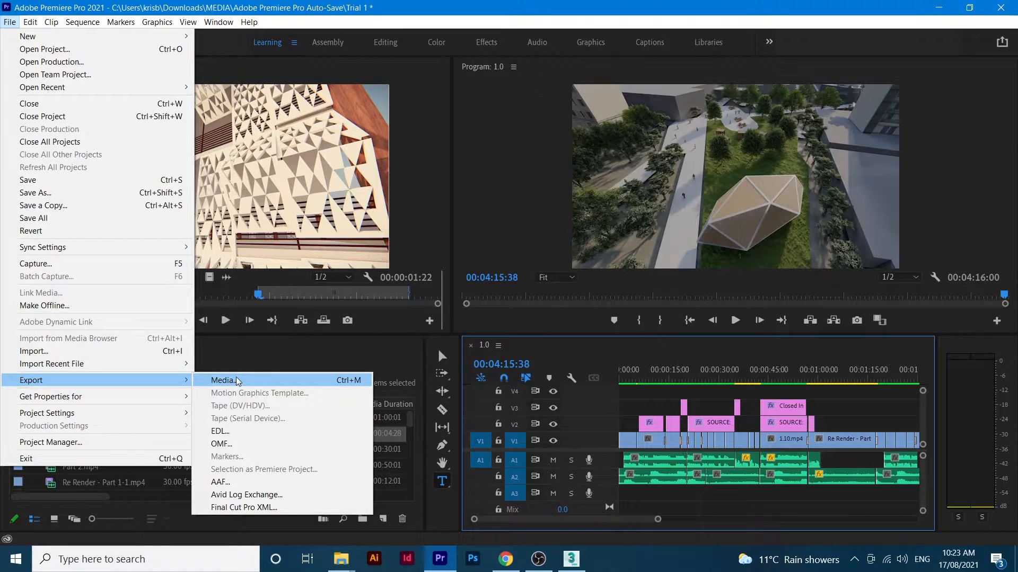
left_click(234, 381)
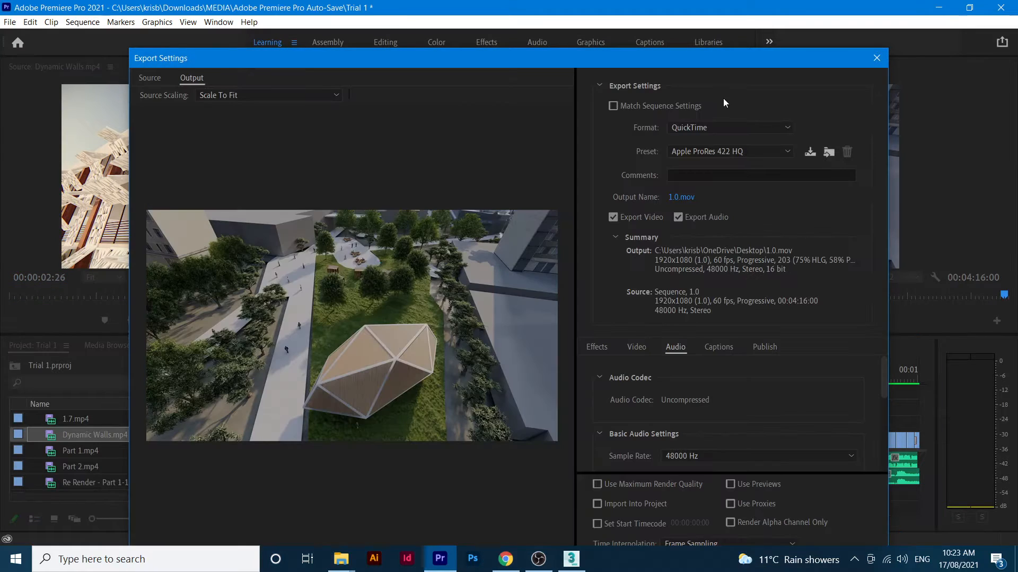
left_click(777, 132)
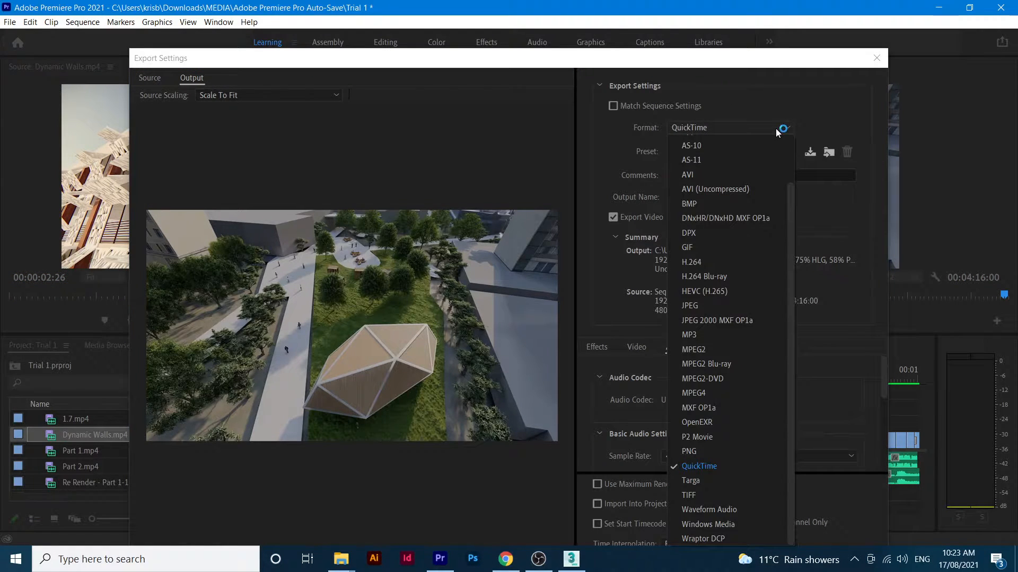
left_click(861, 150)
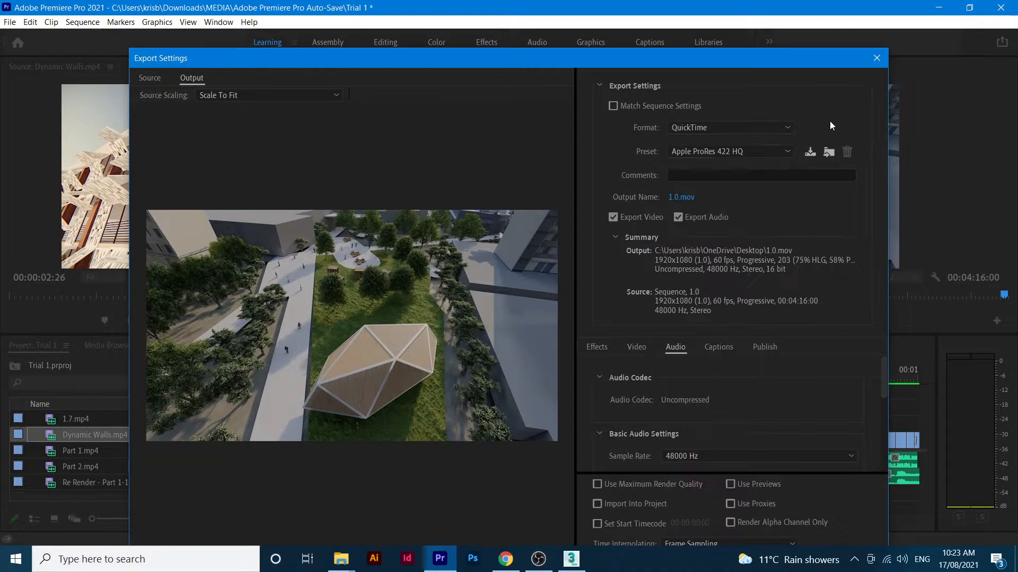
left_click(786, 154)
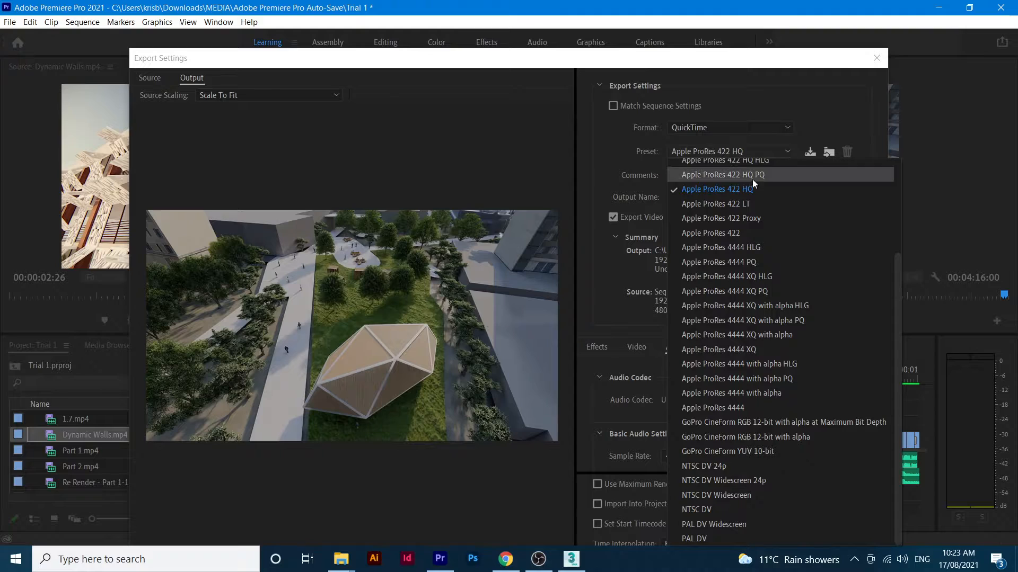
left_click(826, 116)
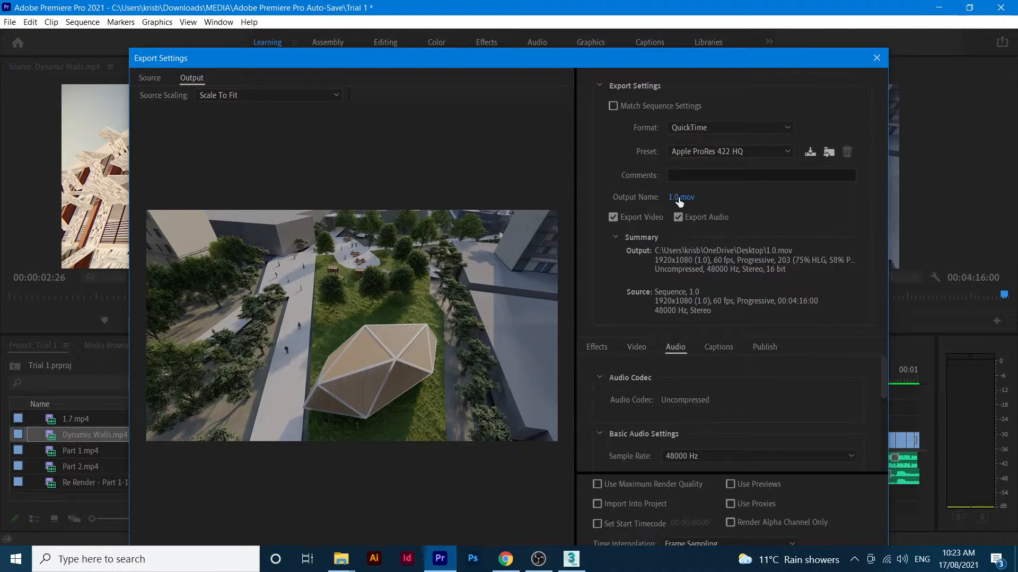
Try exporting the sequence as 1.0.mov in QuickTime format with the Apple ProRes 422 HQ preset, and cancel the export.
left_click_drag(755, 63, 748, 16)
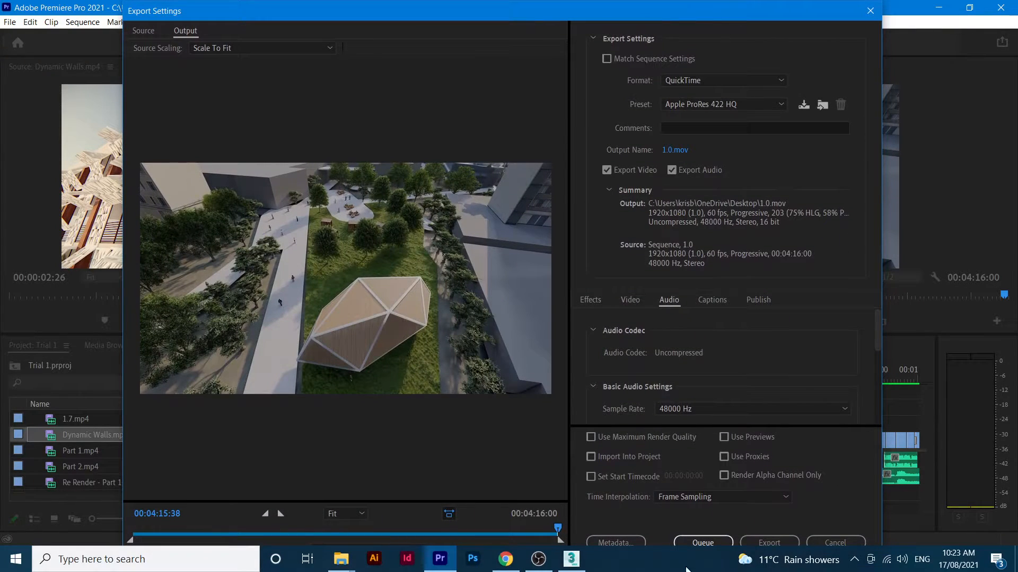
left_click(780, 544)
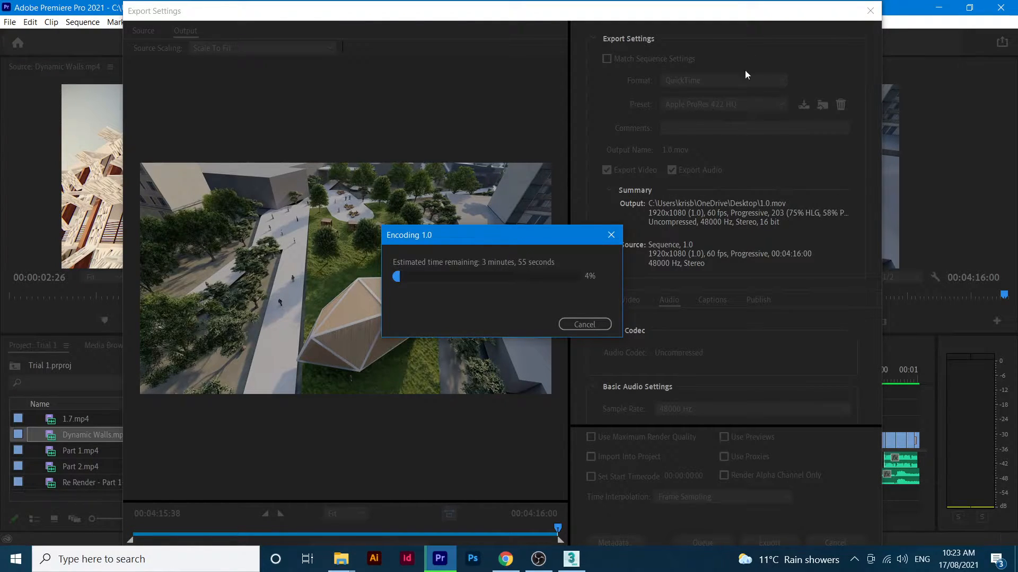
left_click(585, 323)
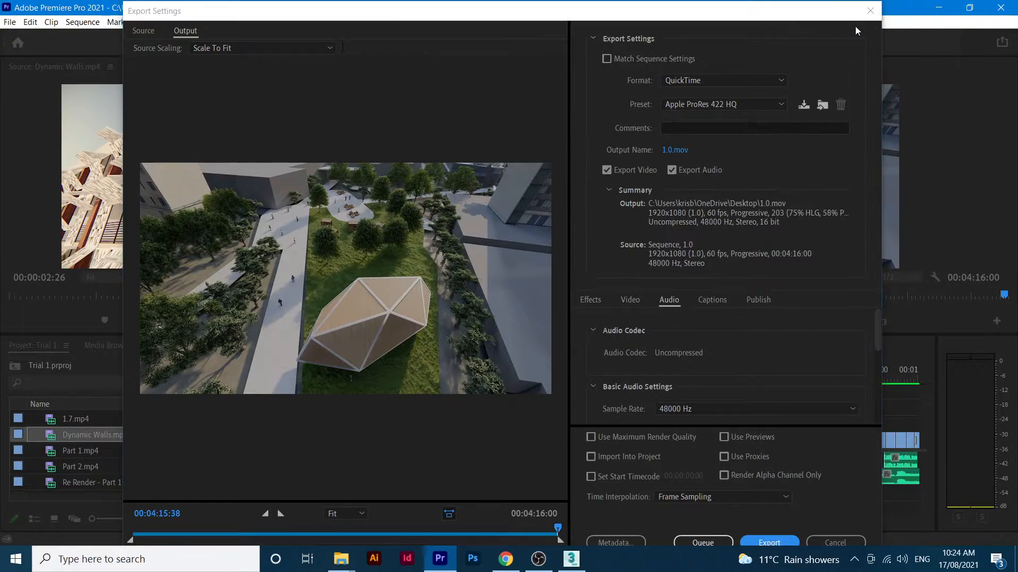
left_click(843, 543)
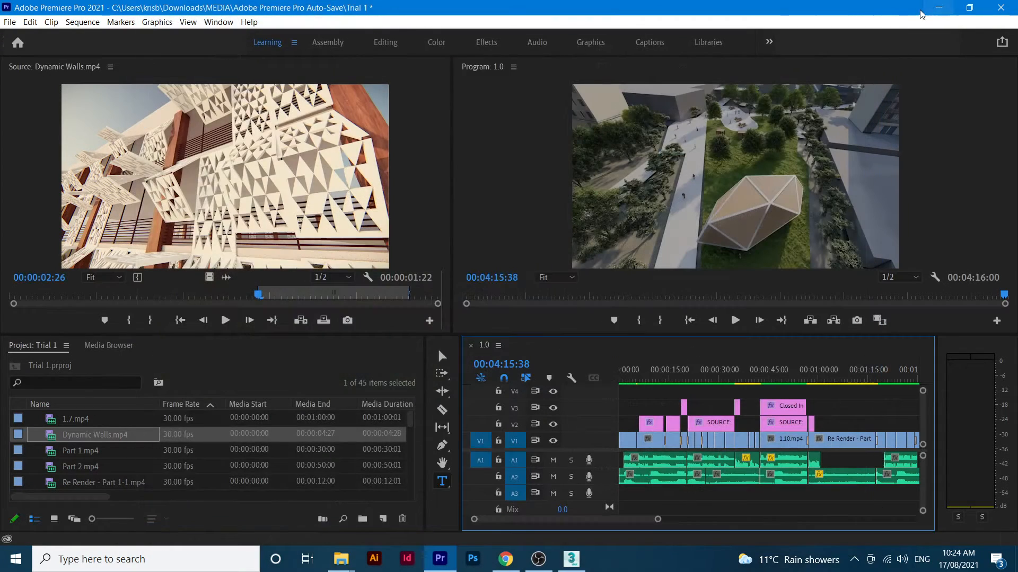
Switch to the desktop and check the file properties of the Trial 1 MOV file.
left_click(939, 7)
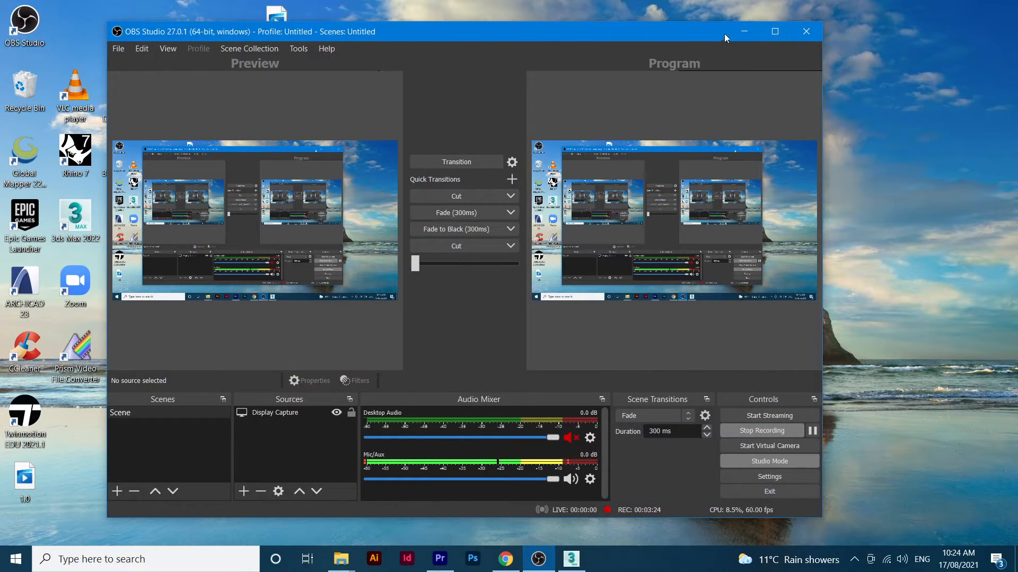
left_click(743, 31)
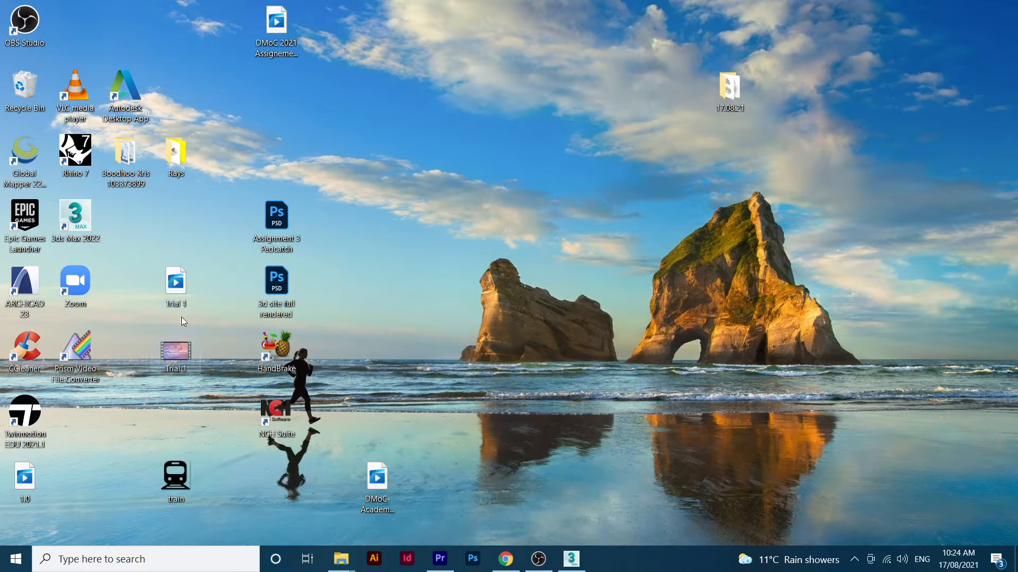
right_click(167, 284)
left_click(206, 536)
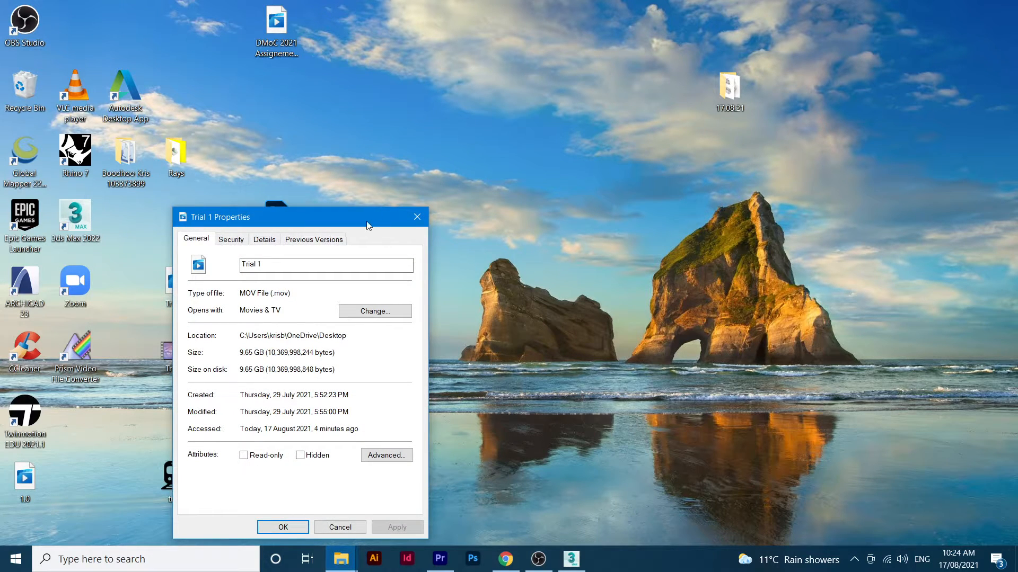
left_click_drag(364, 218, 439, 153)
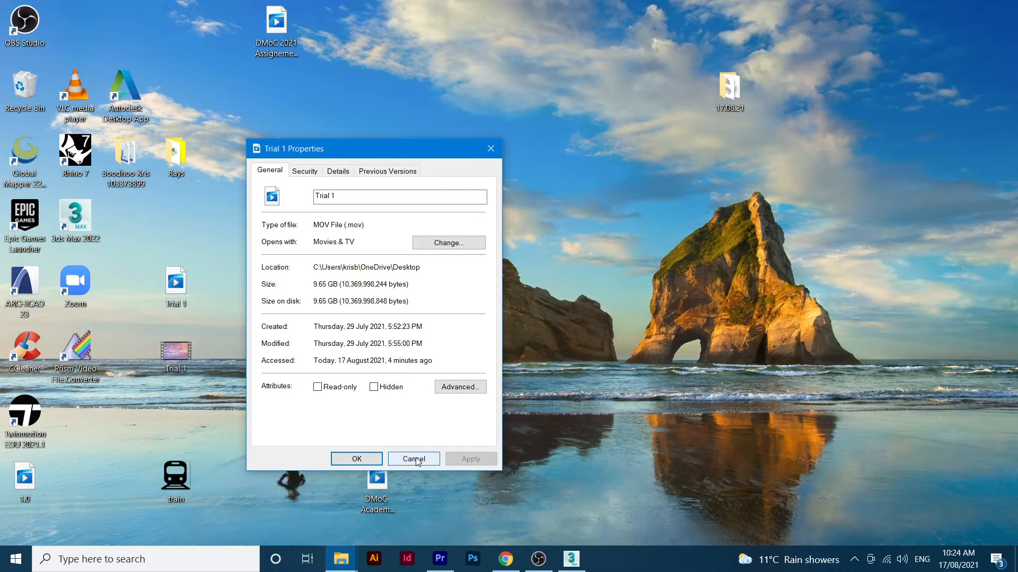
Launch Prism Video File Converter and add the Trial 1 MOV file to the list of files to convert.
double_click(78, 361)
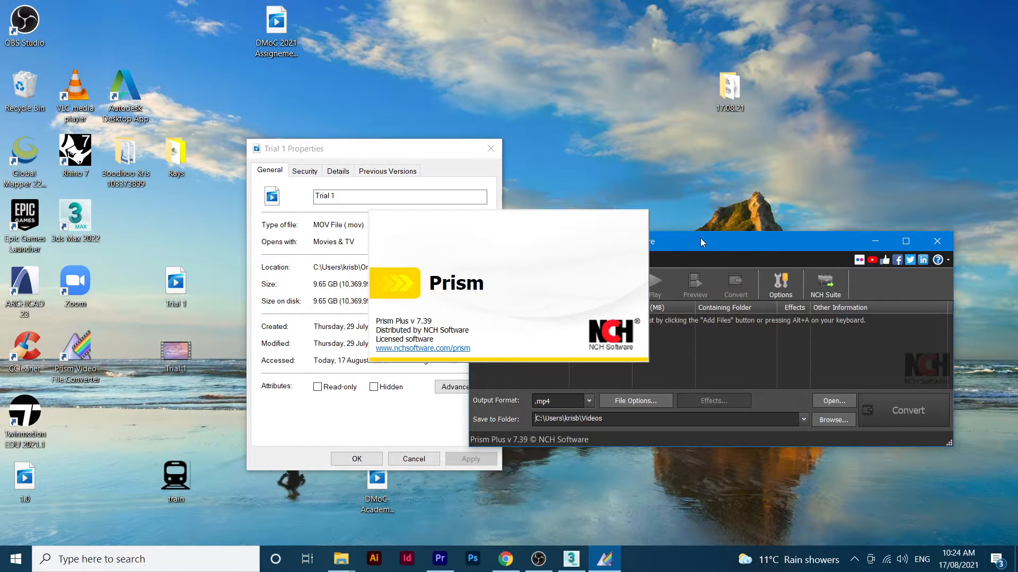
left_click_drag(699, 239, 718, 185)
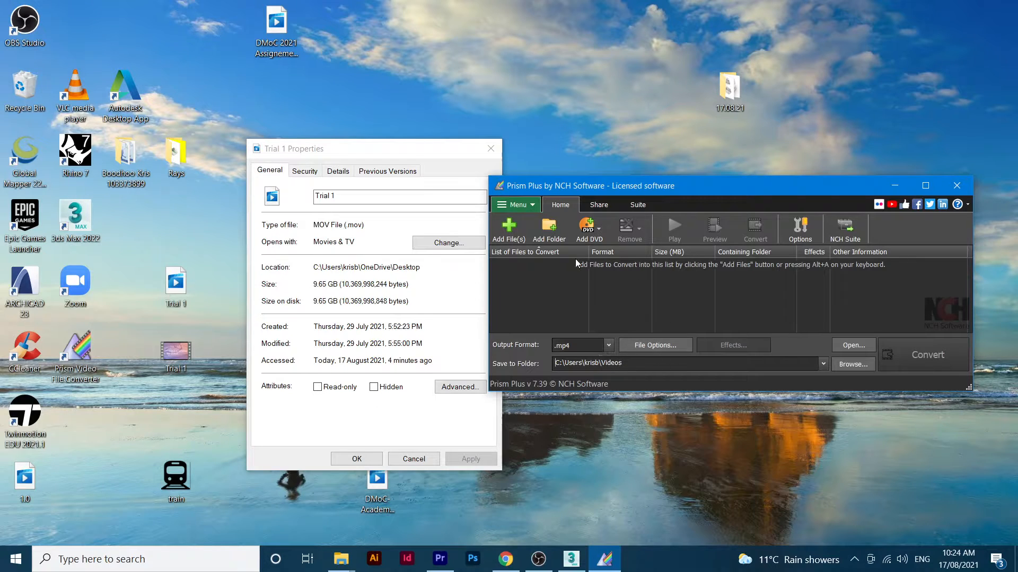
left_click_drag(176, 284, 551, 285)
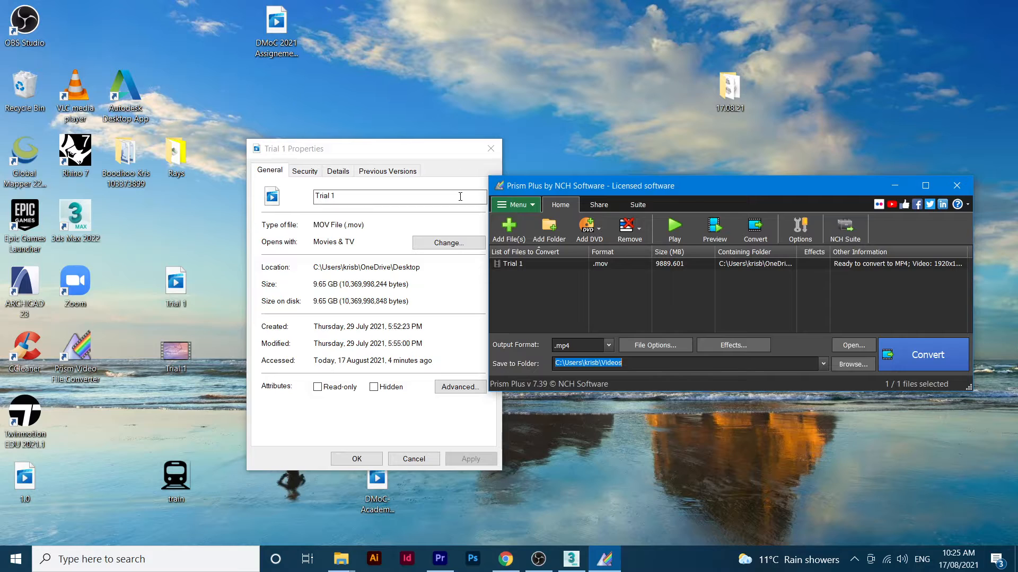
Show the file properties of the Trial 1 MP4 file beside those of the MOV file to compare their sizes.
left_click(180, 348)
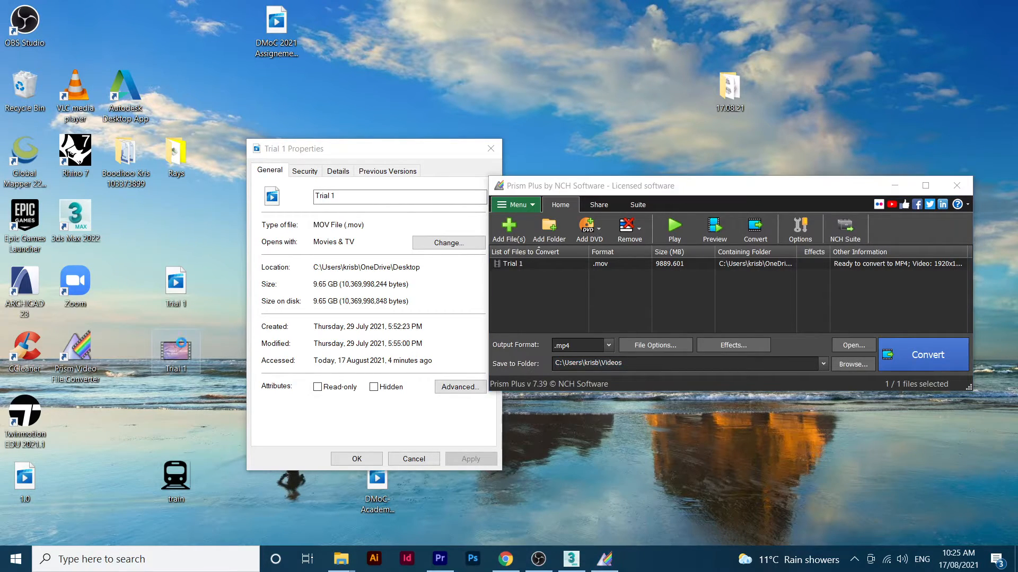
right_click(181, 350)
left_click(223, 331)
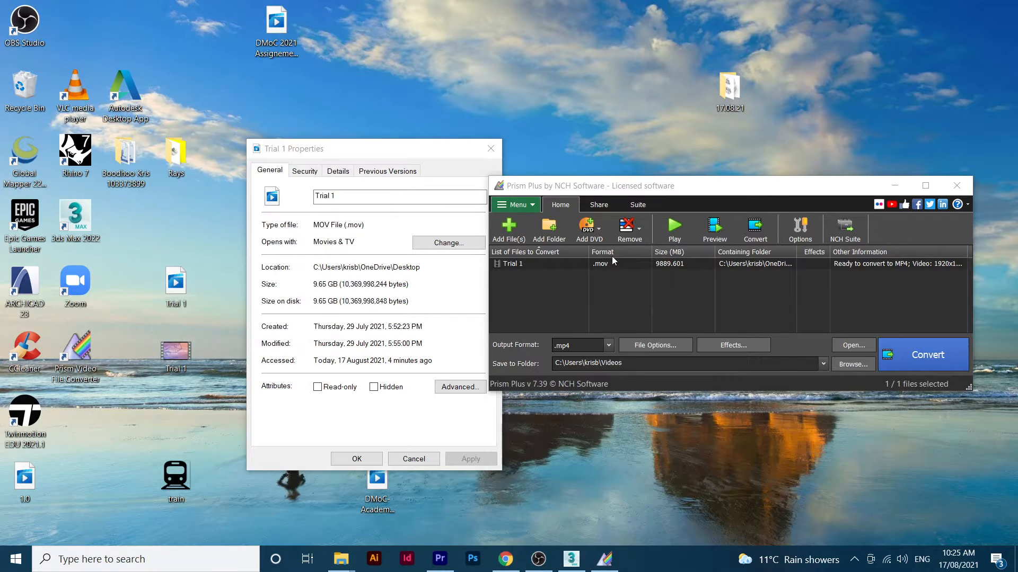
left_click_drag(365, 219, 675, 151)
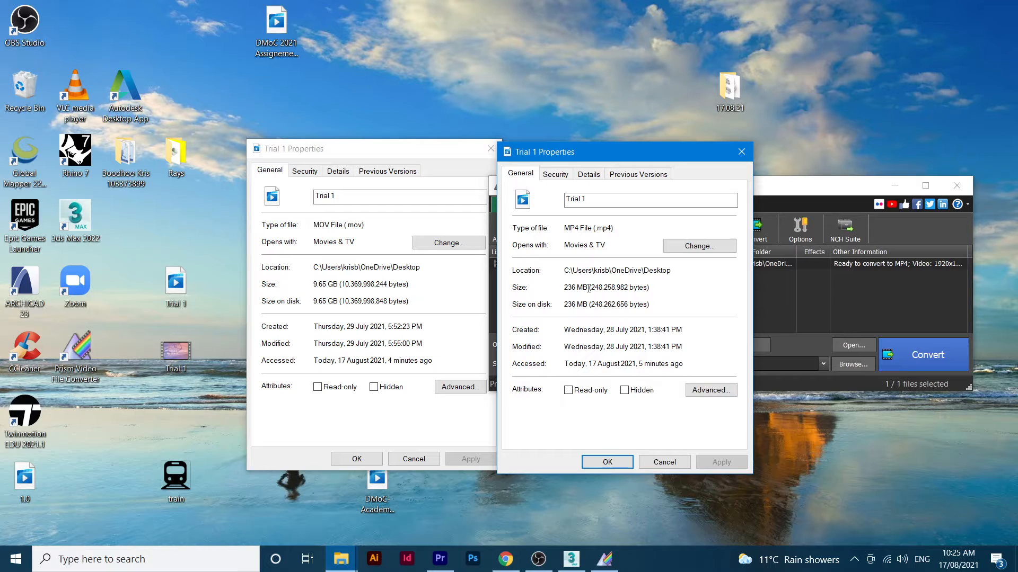
Switch back to the Trial 1 project in Adobe Premiere Pro.
left_click(483, 558)
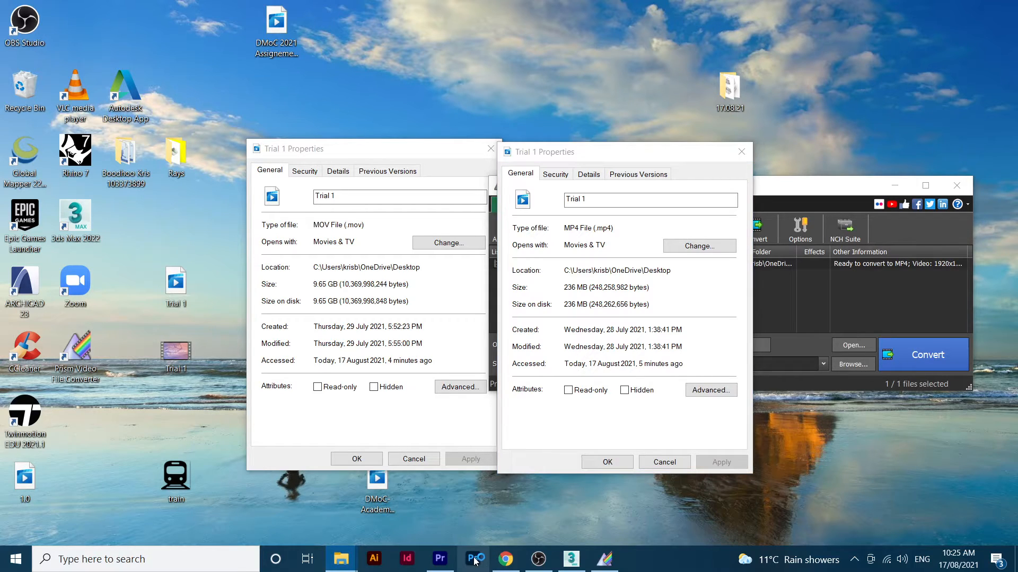
left_click(439, 562)
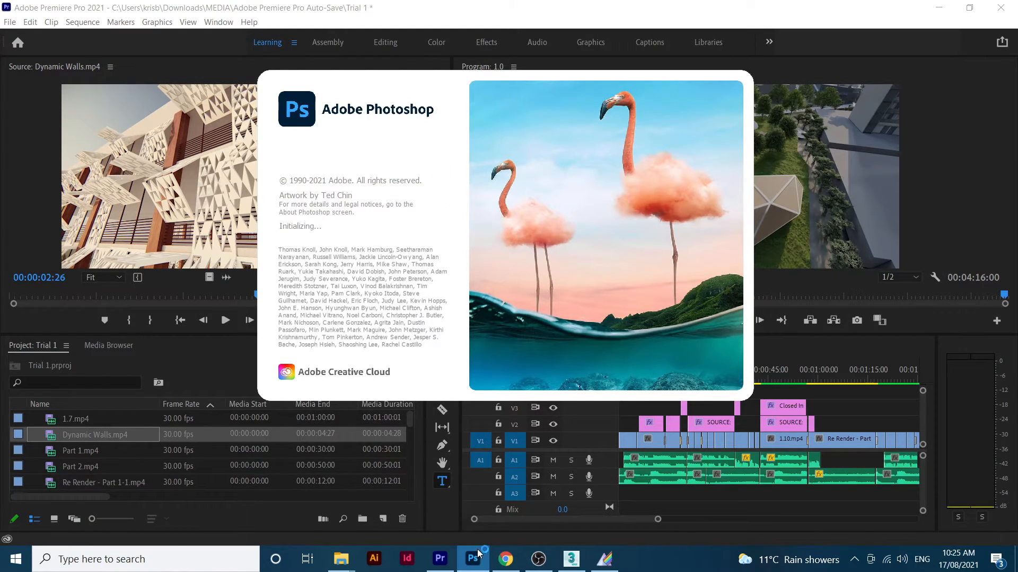
right_click(475, 564)
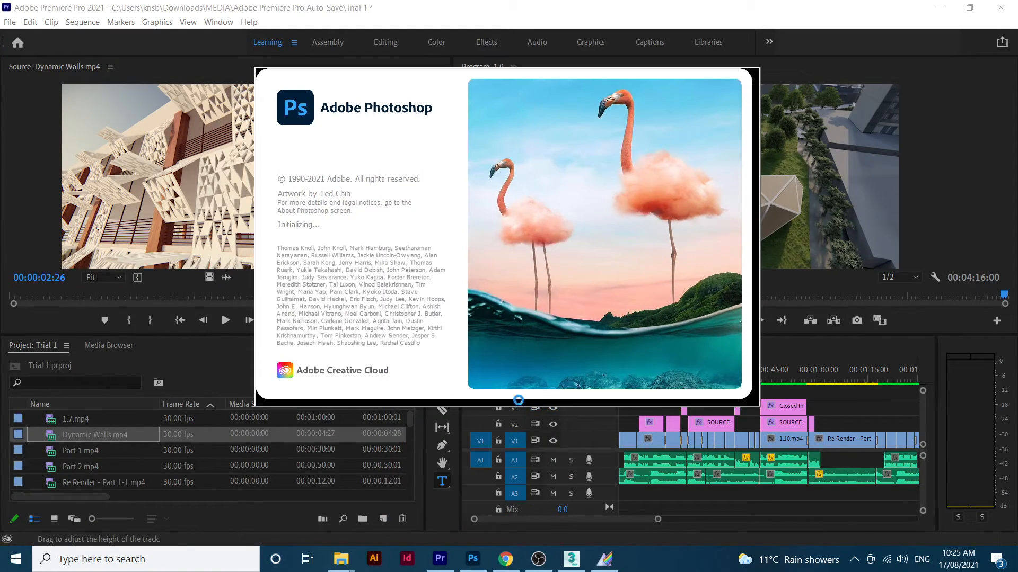
left_click(451, 562)
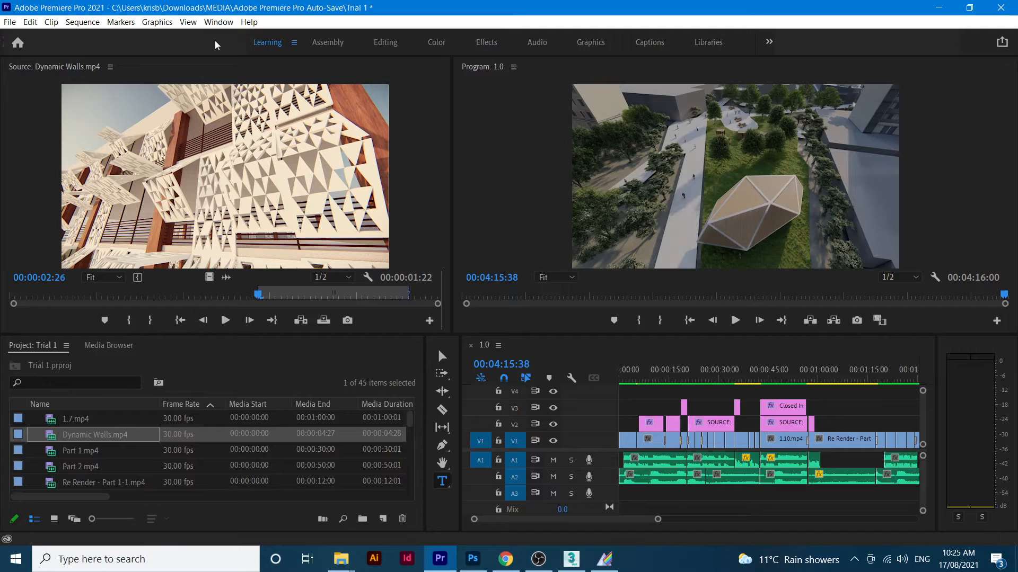
left_click(621, 522)
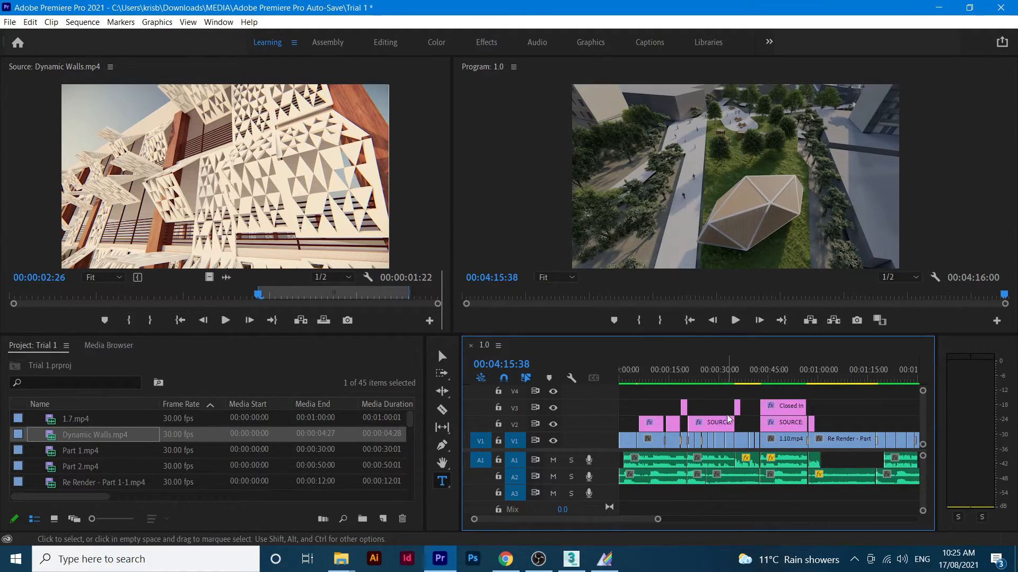
scroll(639, 525, "down", 3)
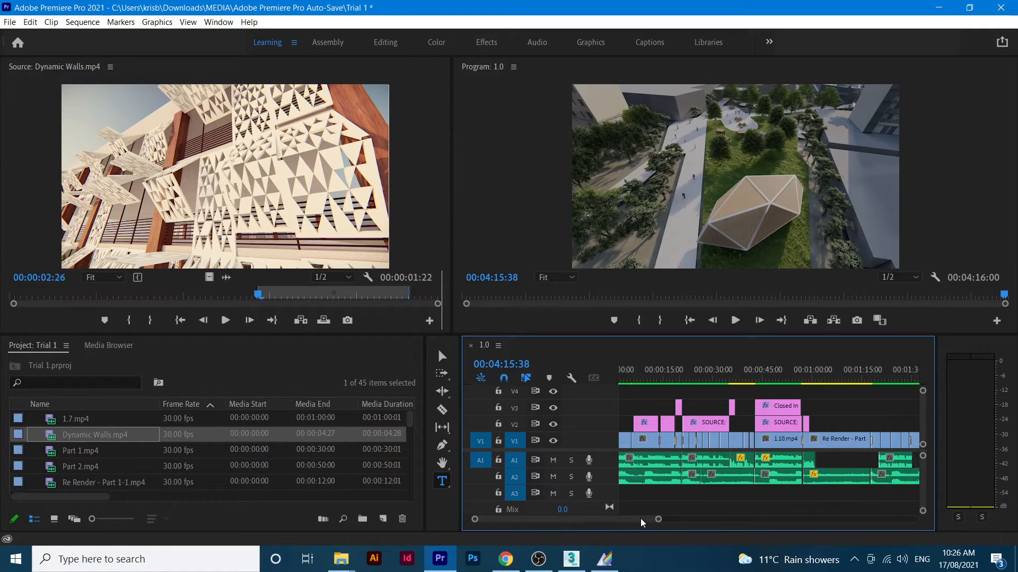
scroll(646, 523, "up", 3)
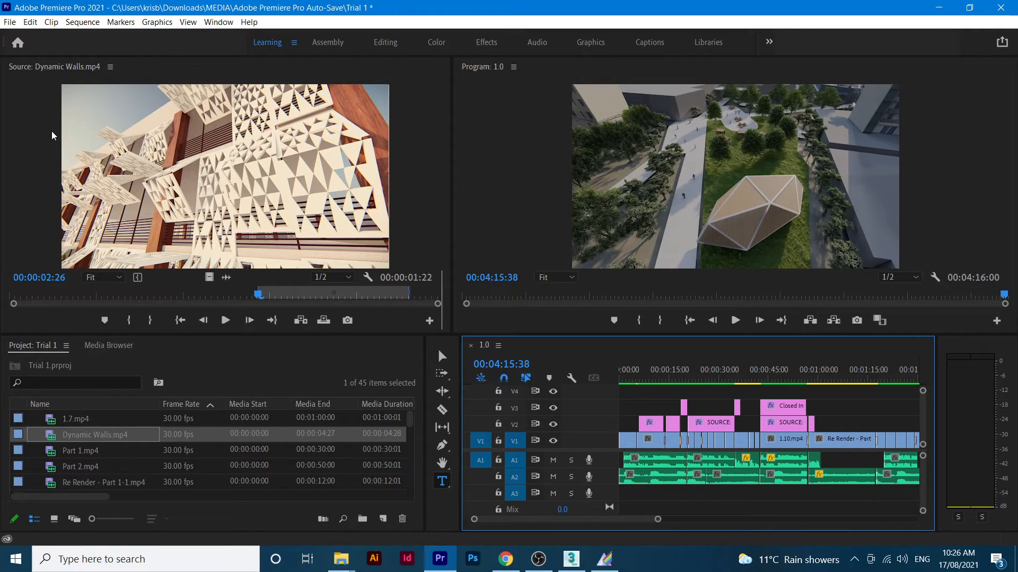
Reopen the media export settings to review the QuickTime output options for sequence 1.0, and close them without exporting.
left_click(10, 24)
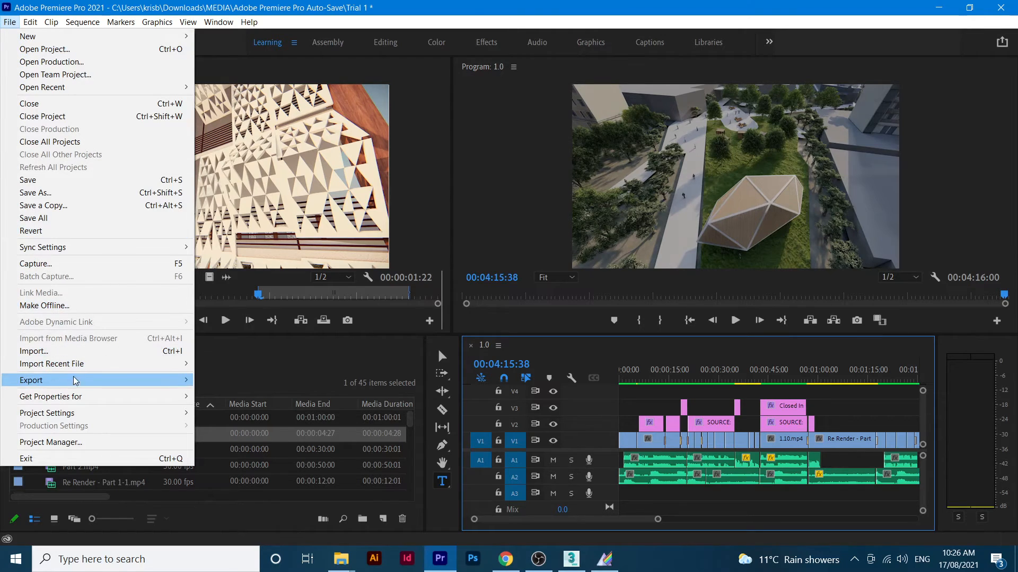
mouse_move(76, 380)
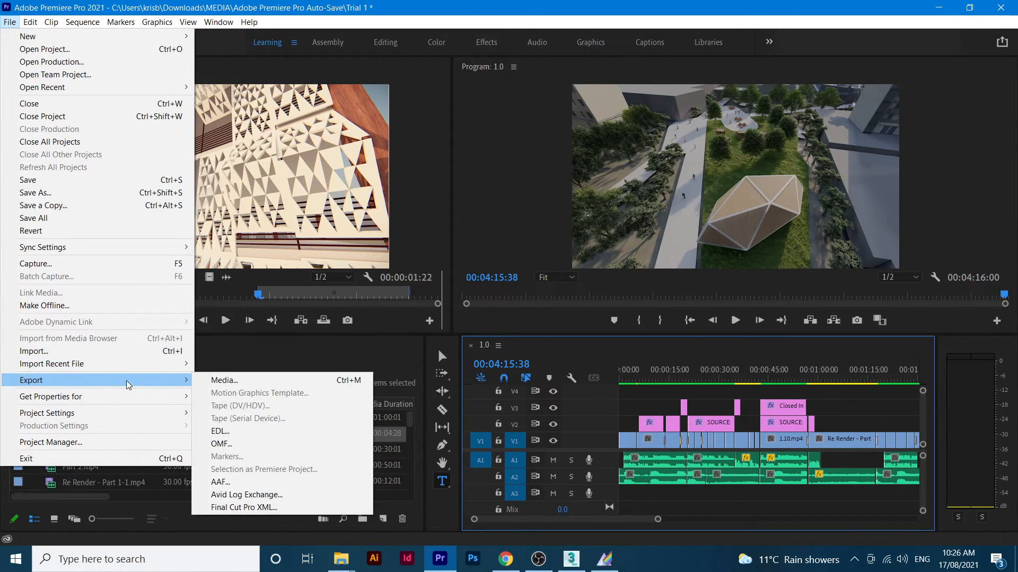
left_click(250, 381)
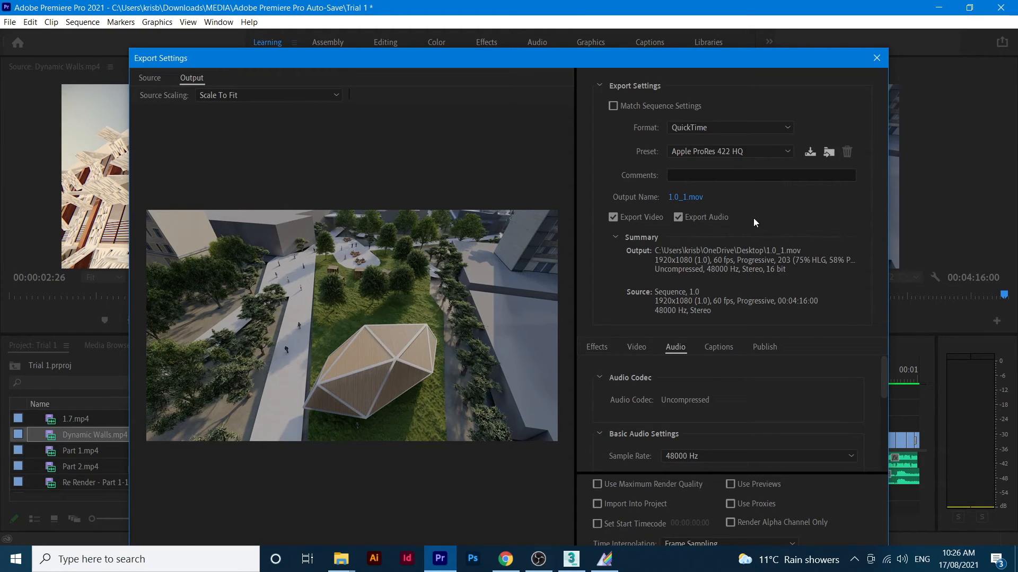
left_click(876, 60)
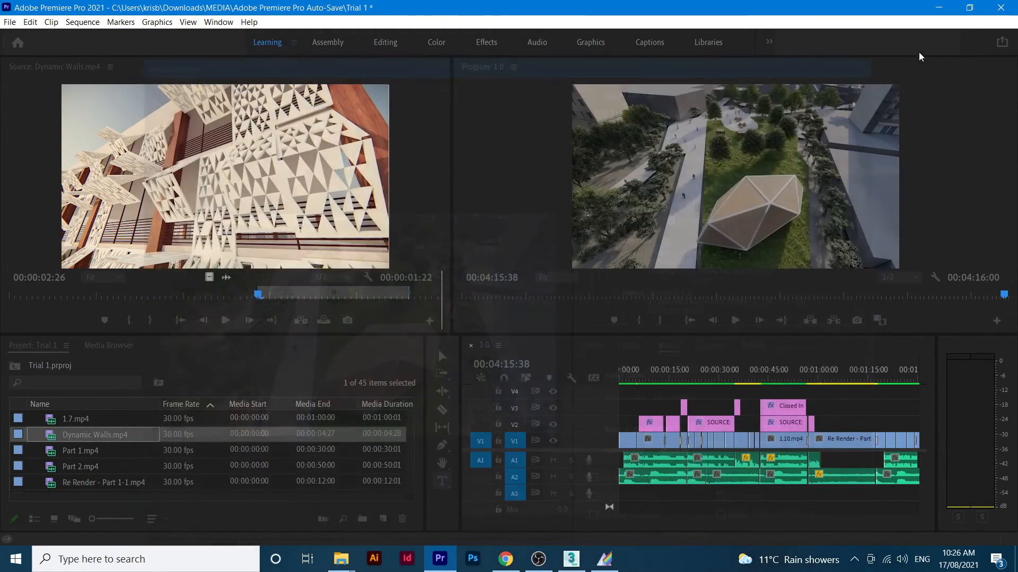